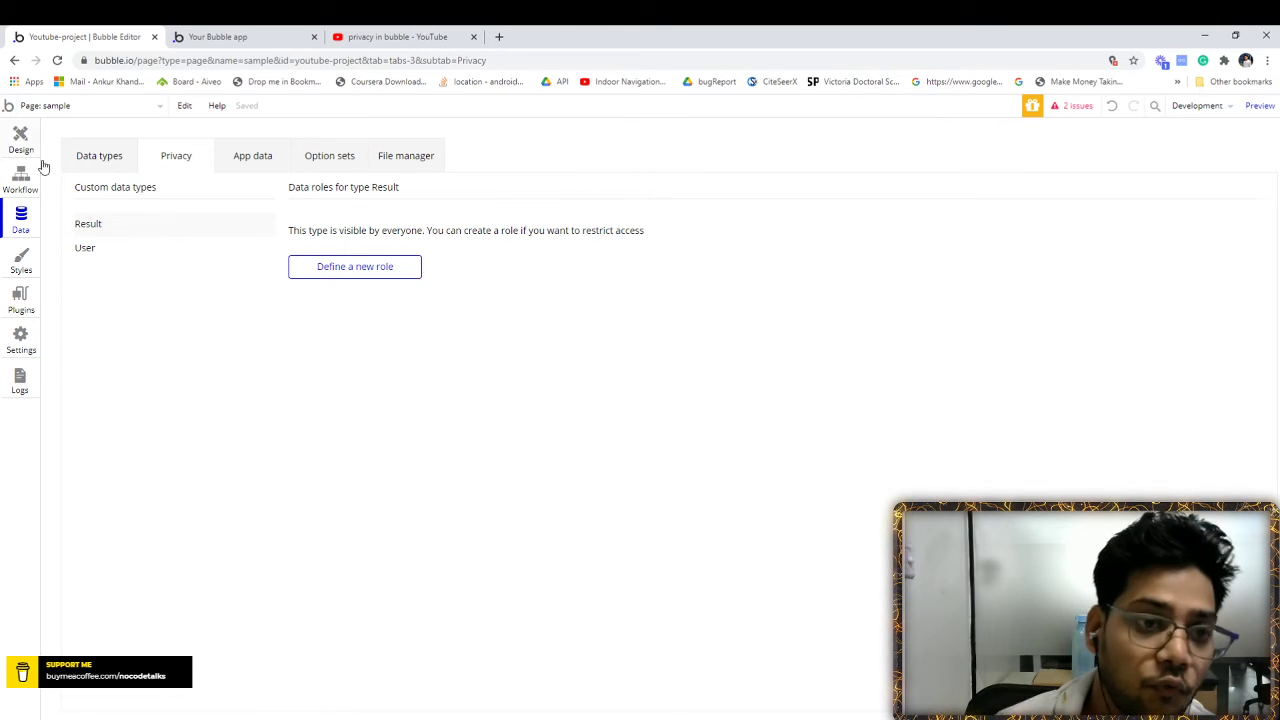
Create a new text field named "type" on the User data type
{"action": "left_click", "coordinate": [97, 253]}
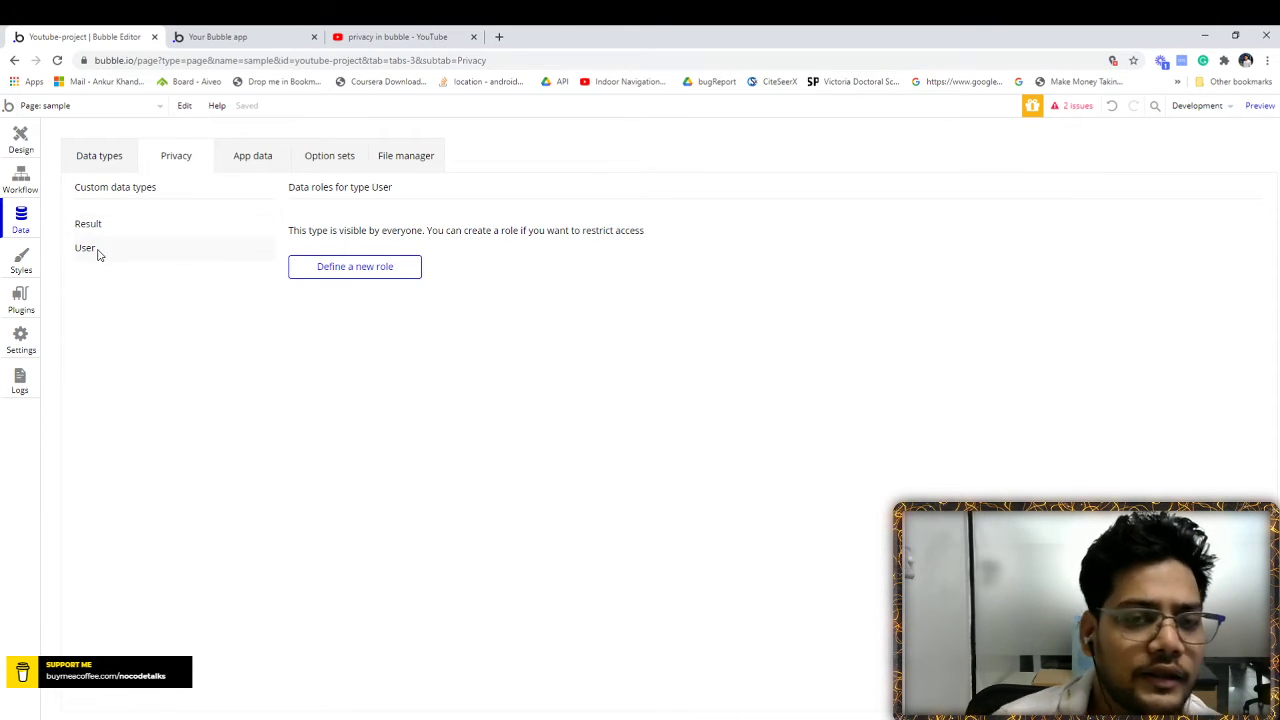
{"action": "left_click", "coordinate": [99, 157]}
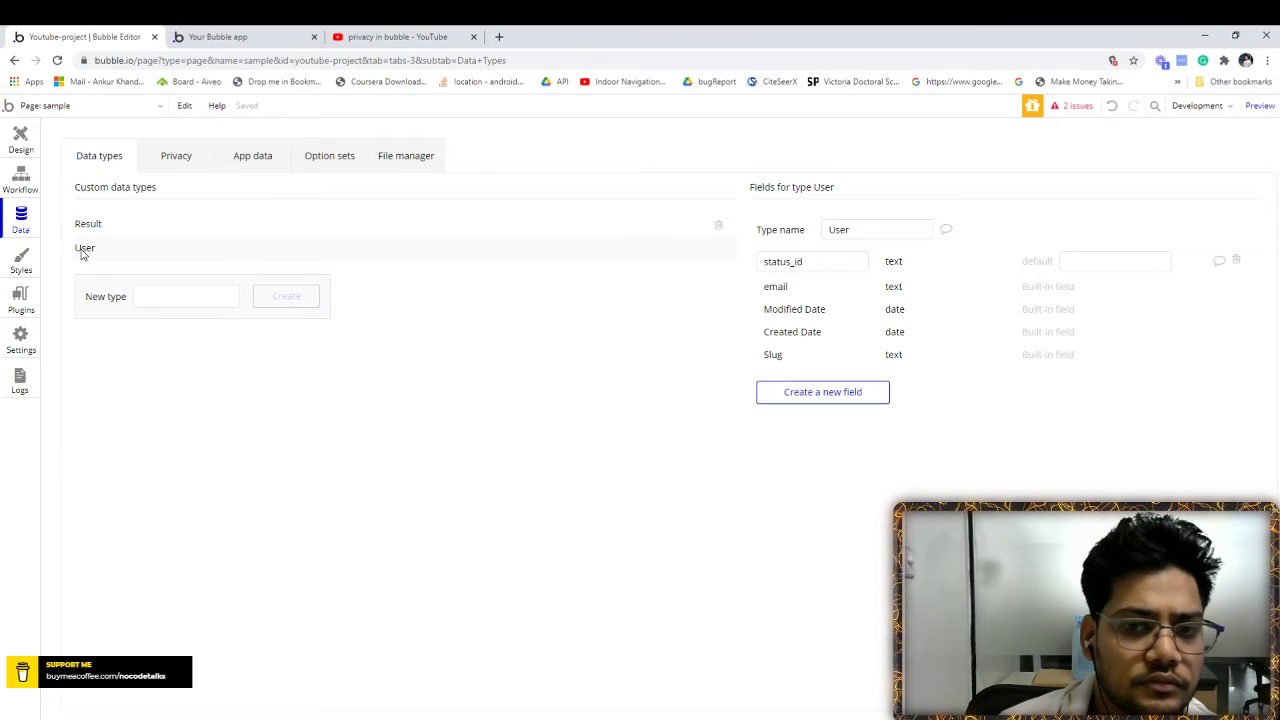
{"action": "left_click", "coordinate": [797, 401]}
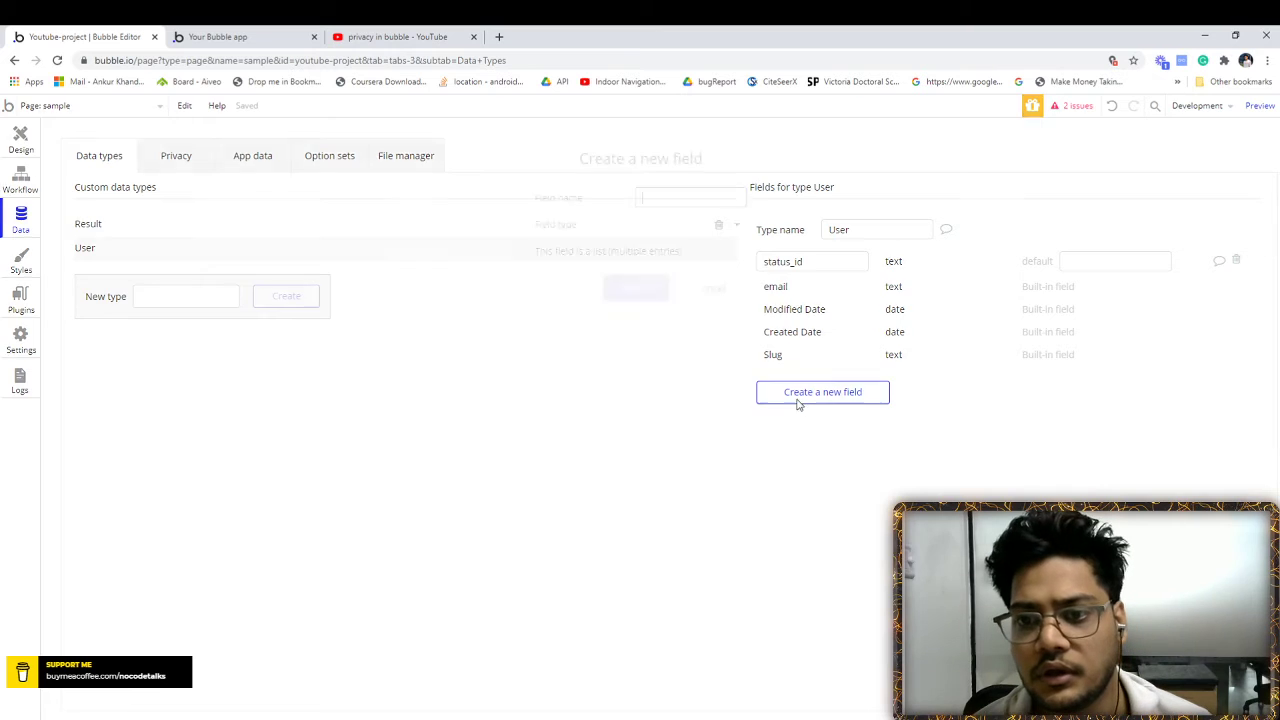
{"action": "type", "text": "type"}
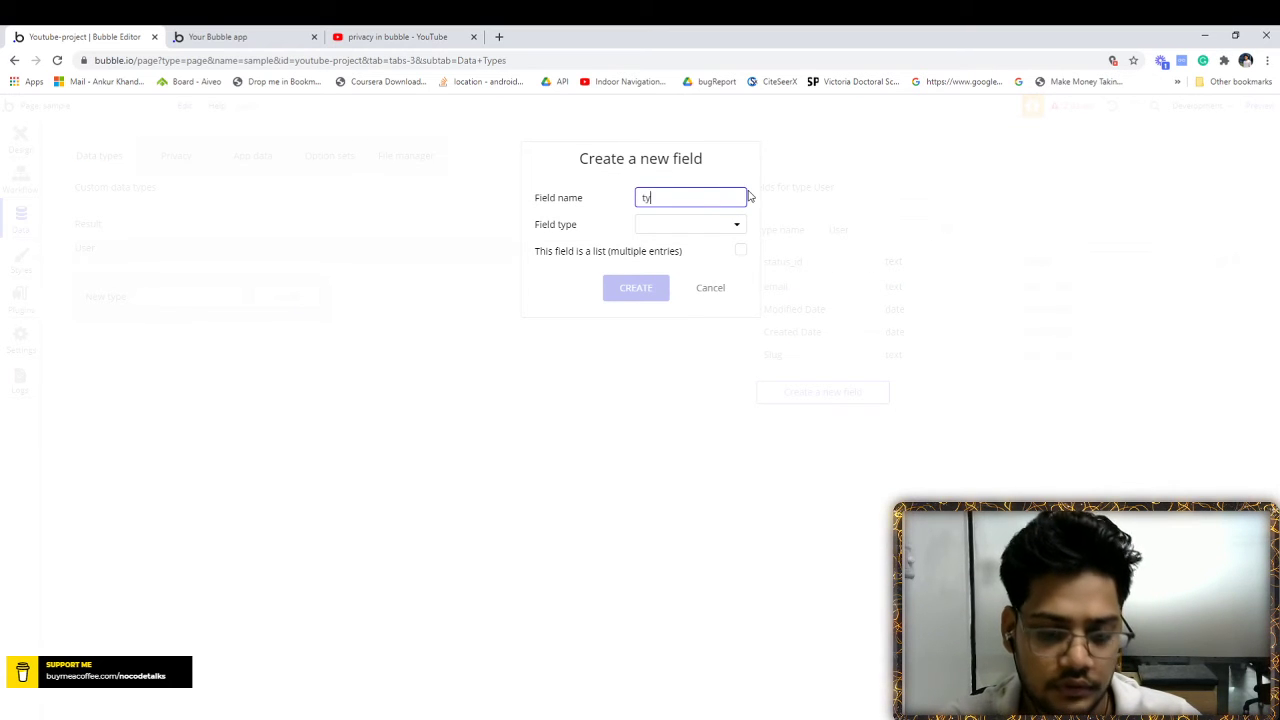
{"action": "left_click", "coordinate": [714, 224]}
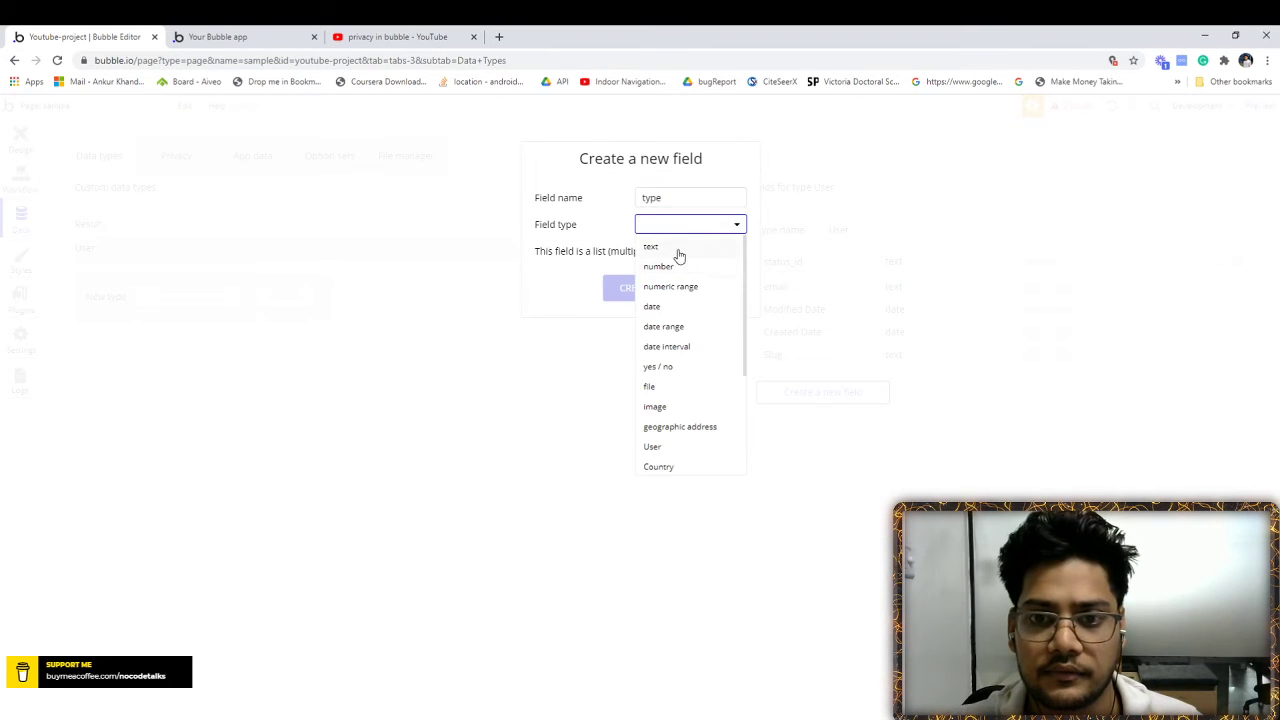
{"action": "left_click", "coordinate": [677, 247]}
{"action": "left_click", "coordinate": [640, 288]}
Define a new privacy role named "rider" for the User data type
{"action": "left_click", "coordinate": [168, 158]}
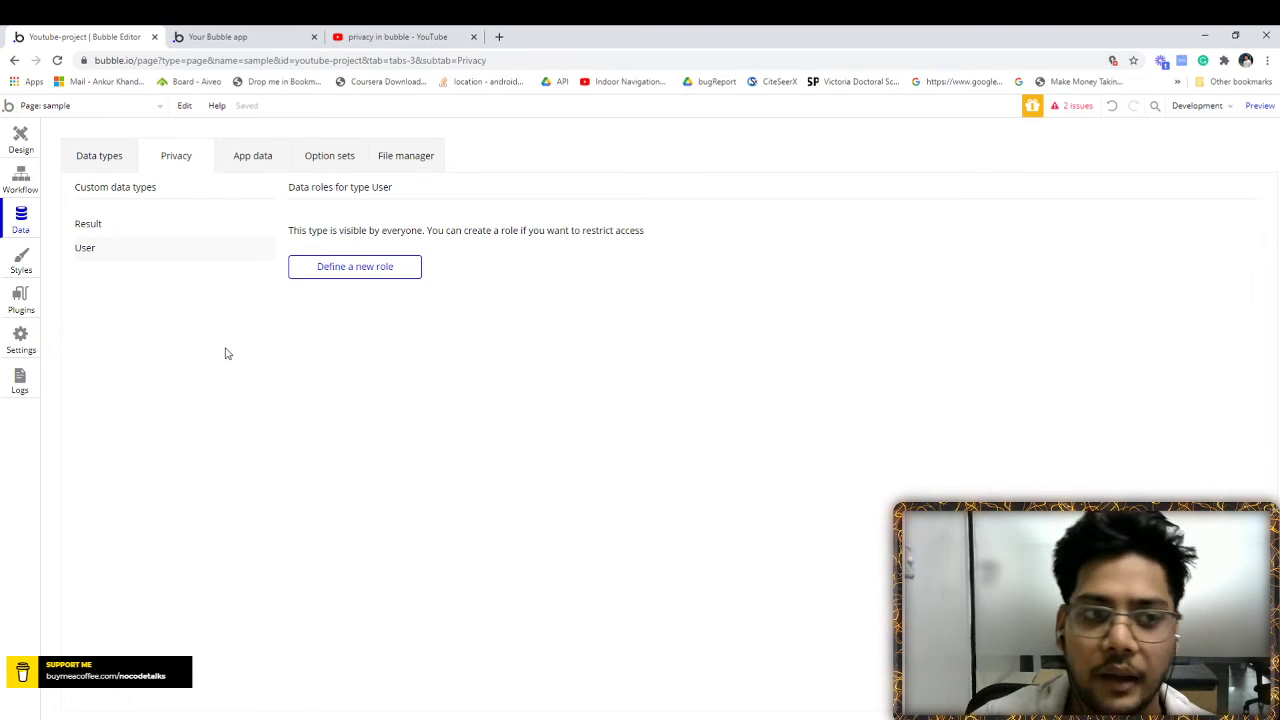
{"action": "left_click", "coordinate": [114, 157]}
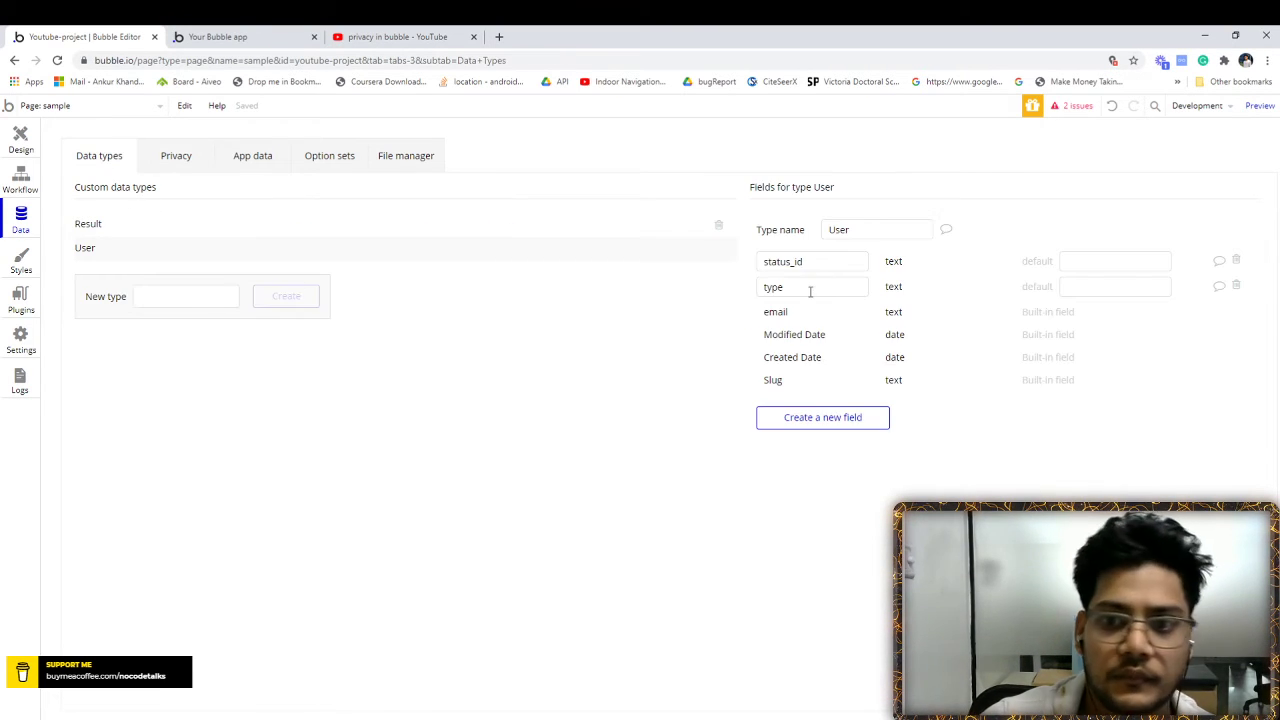
{"action": "left_click", "coordinate": [170, 160]}
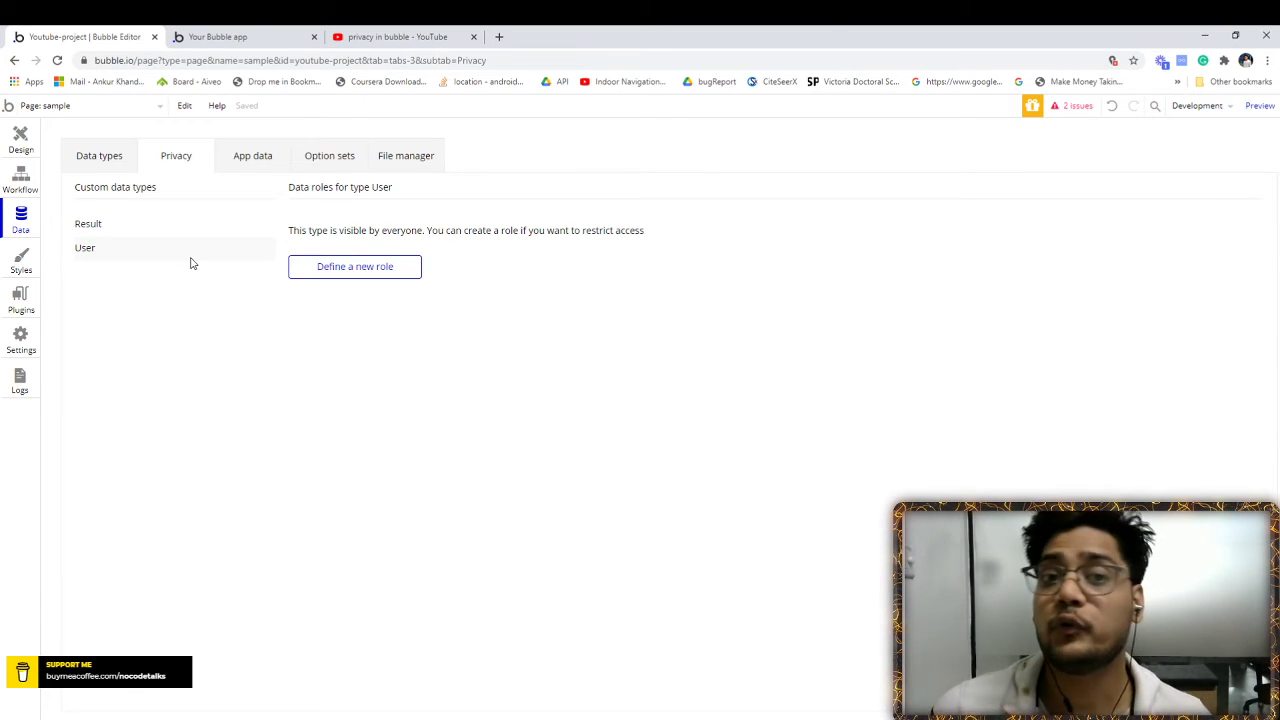
{"action": "left_click", "coordinate": [337, 279]}
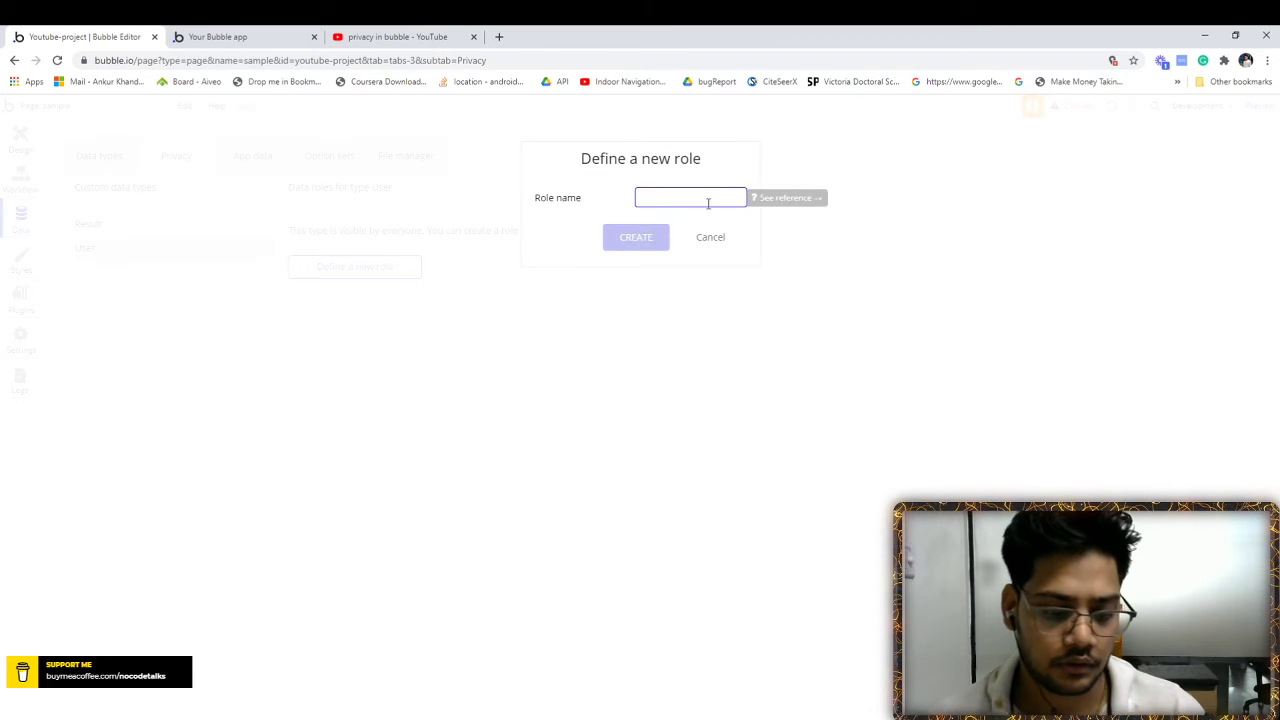
{"action": "type", "text": "ro"}
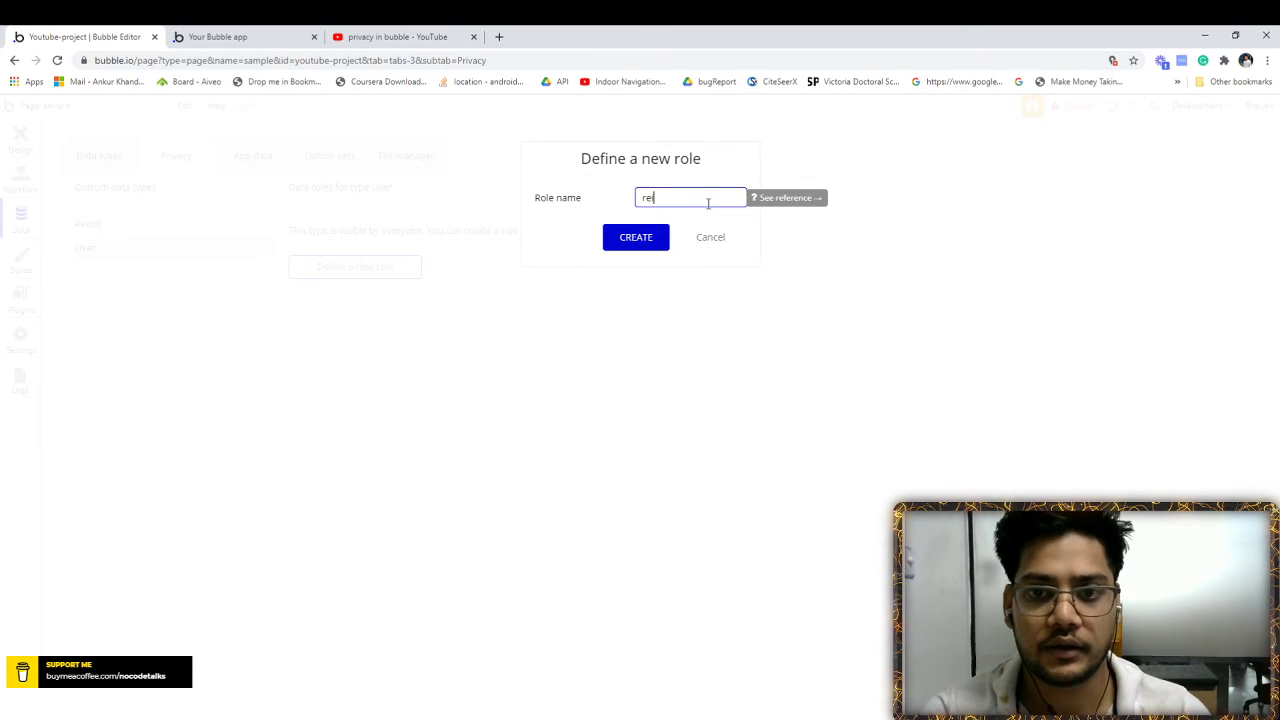
{"action": "key", "text": "BackSpace"}
{"action": "type", "text": "o"}
{"action": "key", "text": "BackSpace"}
{"action": "type", "text": "ider"}
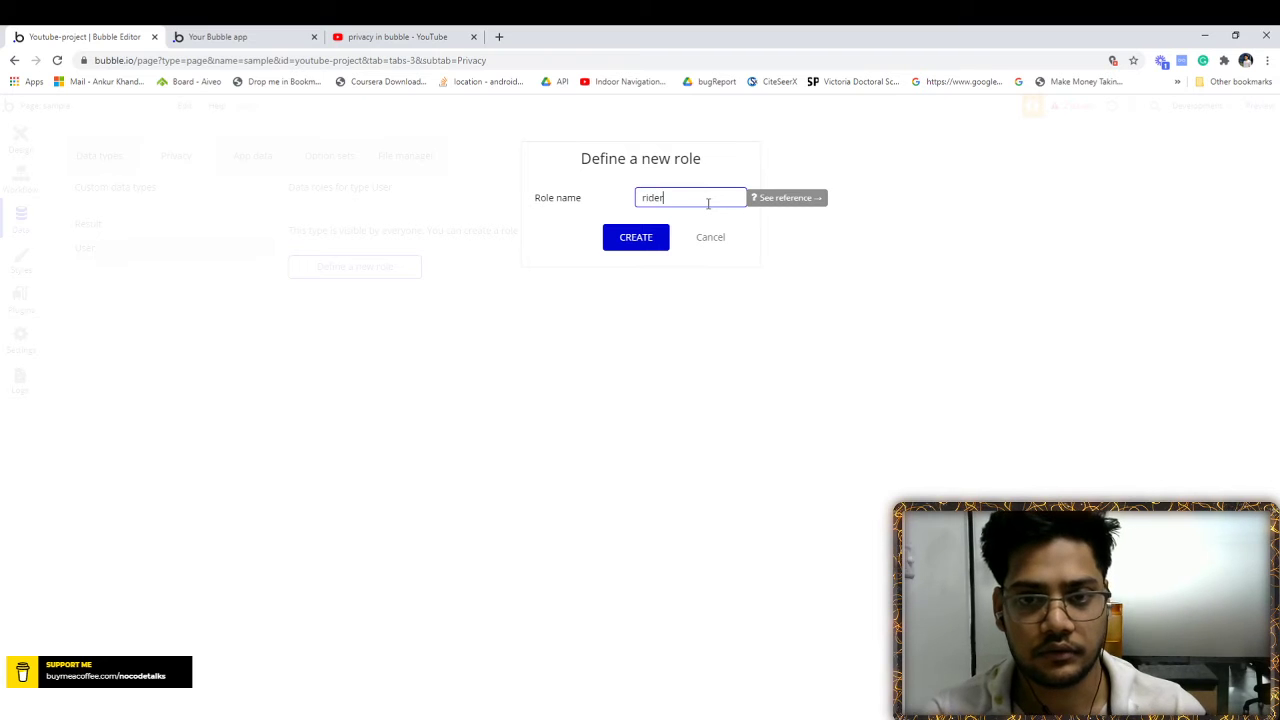
{"action": "left_click", "coordinate": [636, 237]}
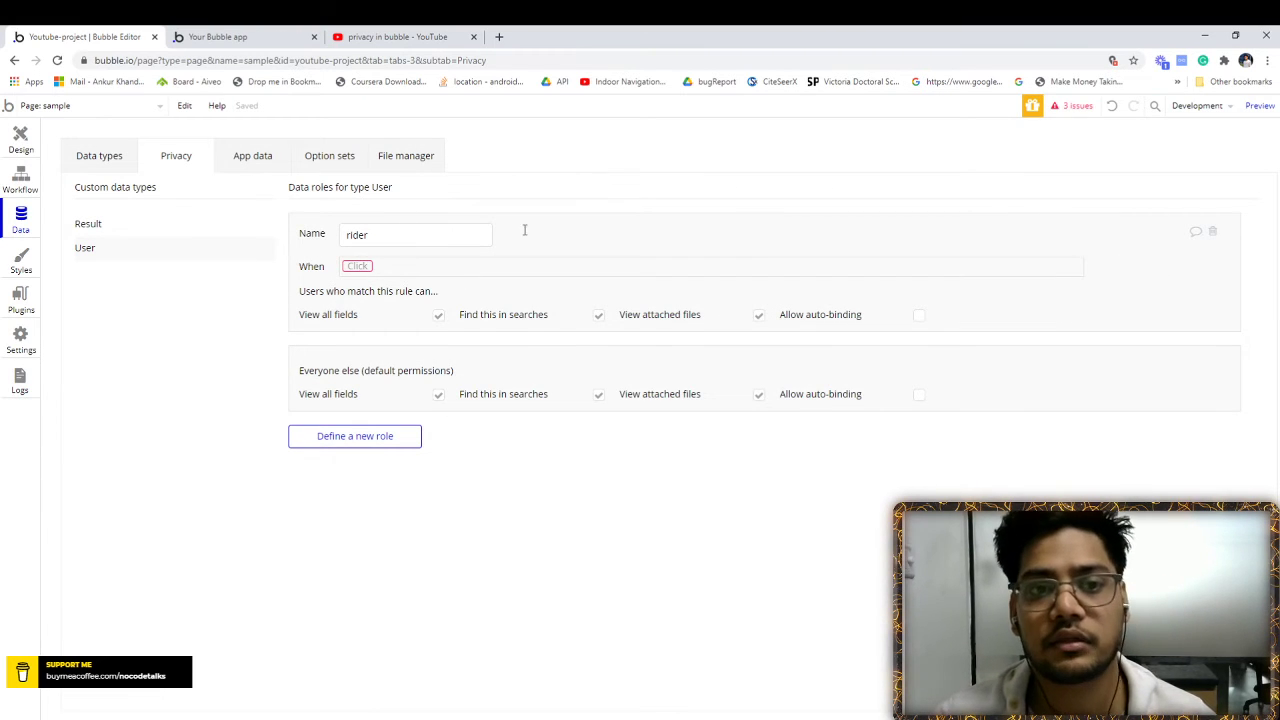
Set the rider role's condition to apply when Current User's type is "Rider"
{"action": "left_click", "coordinate": [348, 267]}
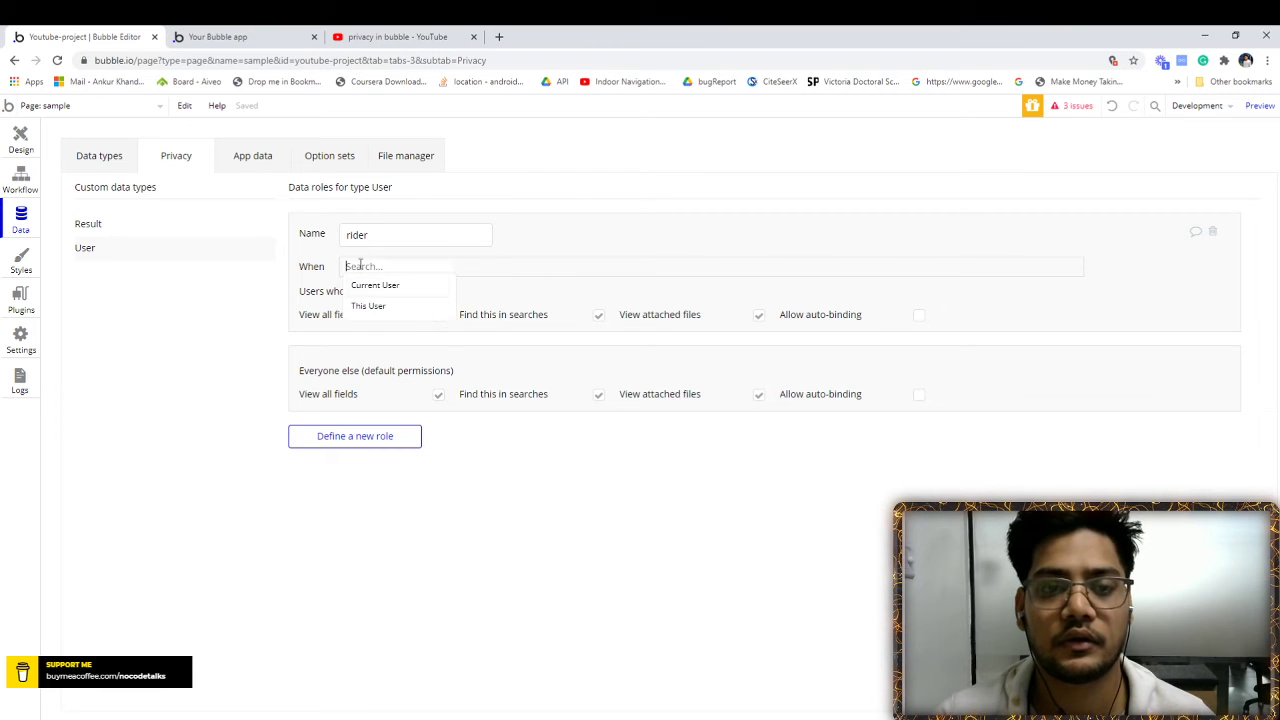
{"action": "left_click", "coordinate": [378, 287]}
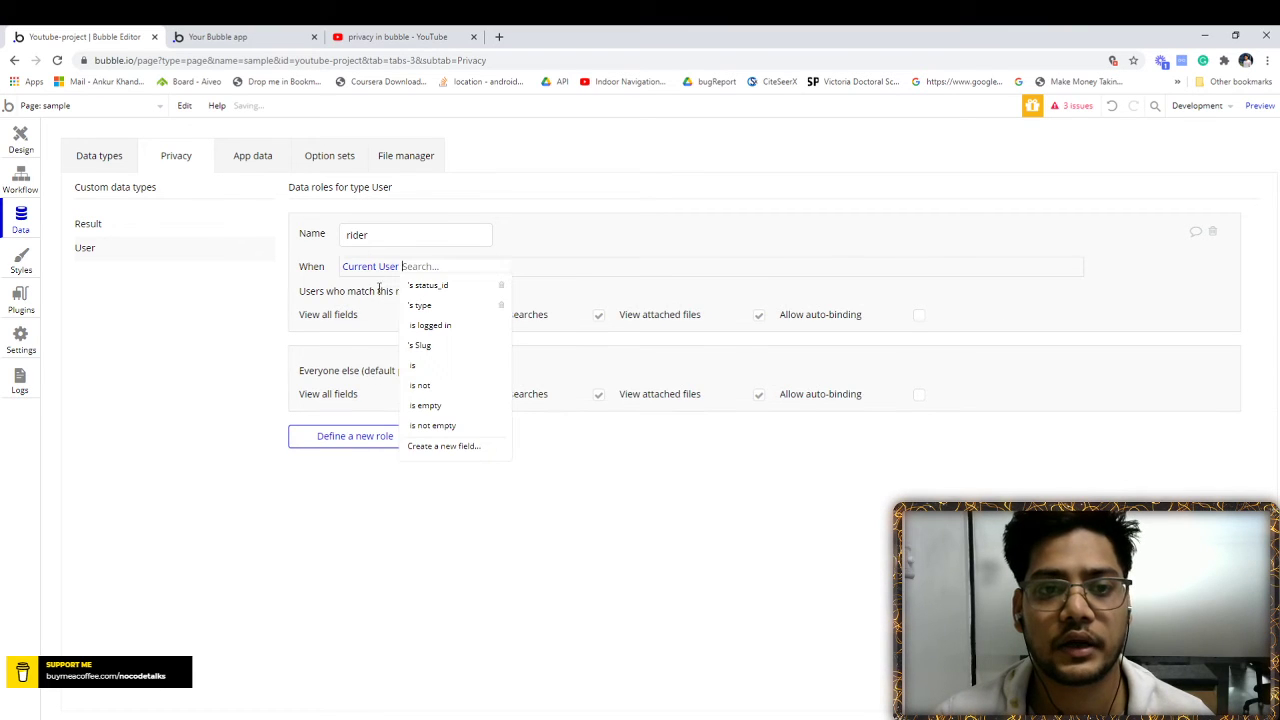
{"action": "left_click", "coordinate": [437, 305]}
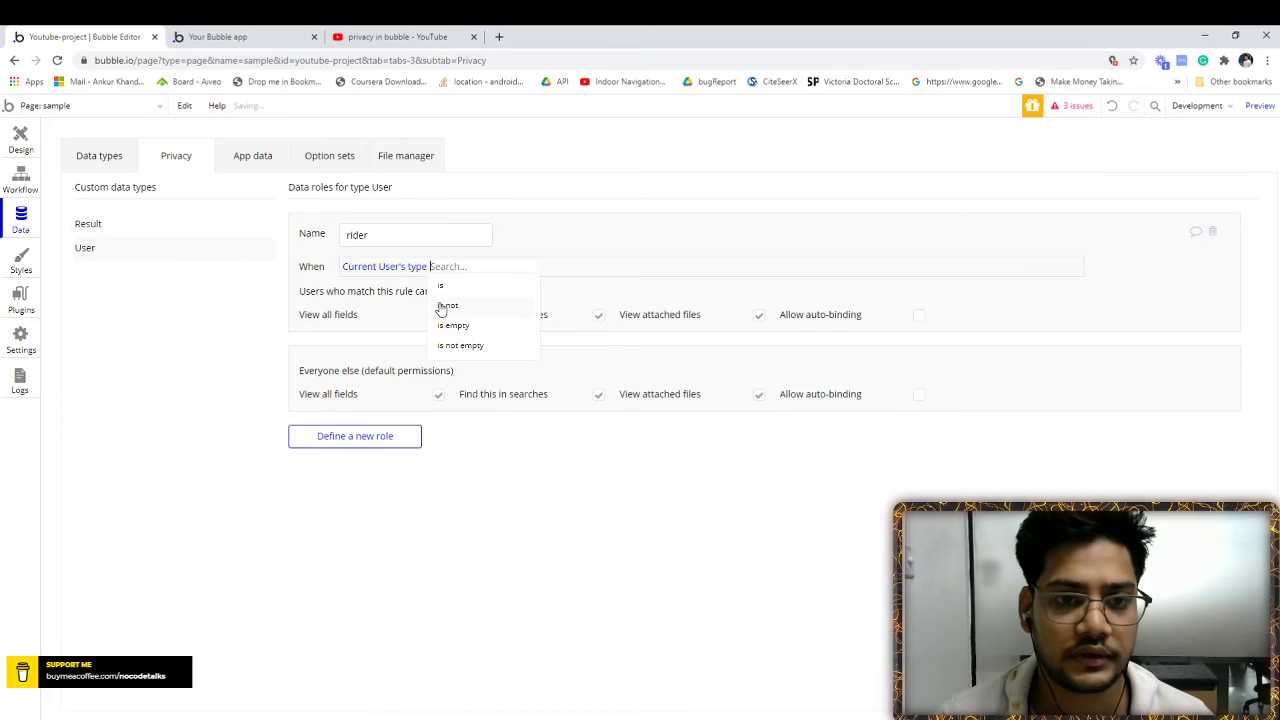
{"action": "left_click", "coordinate": [463, 289]}
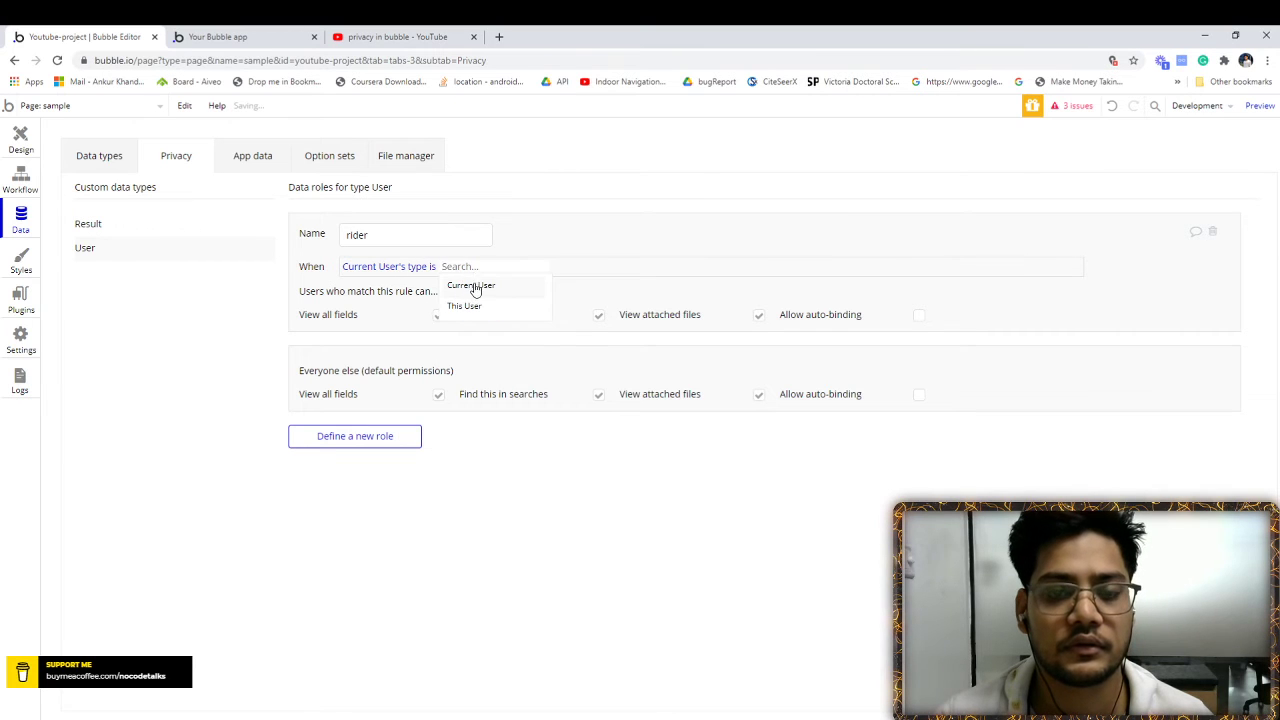
{"action": "type", "text": "\"Rider"}
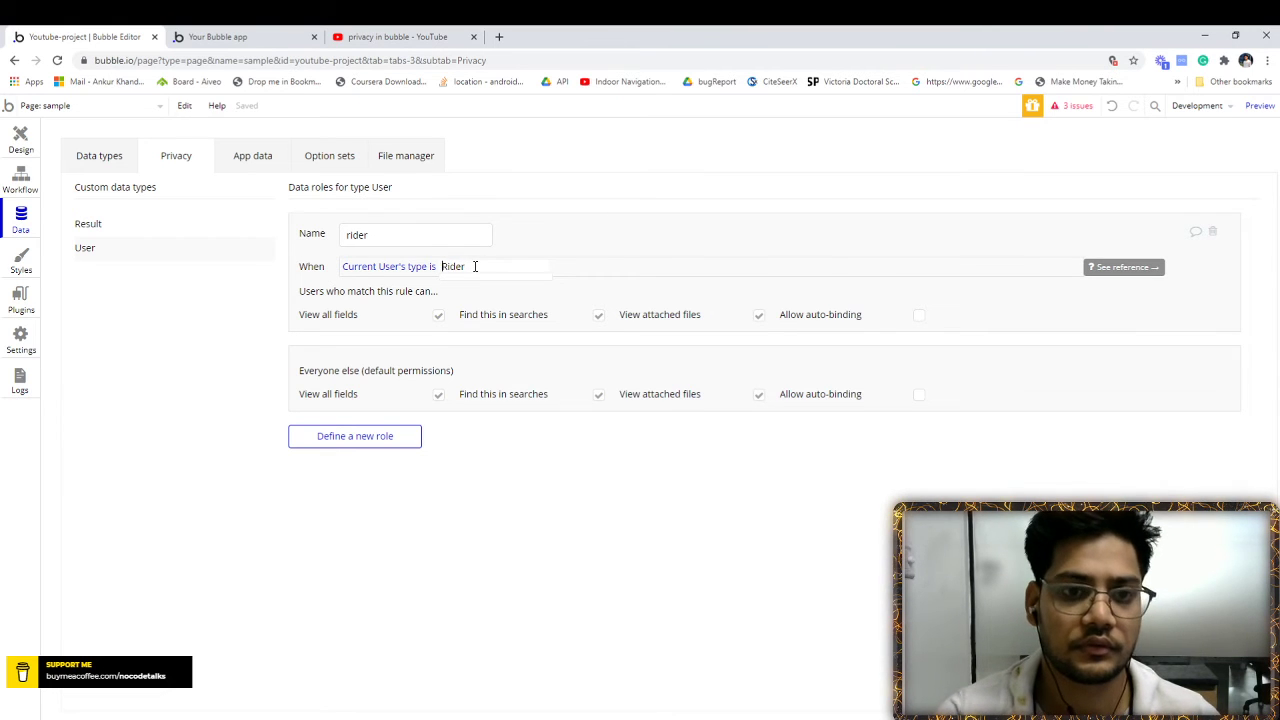
{"action": "left_click", "coordinate": [393, 283]}
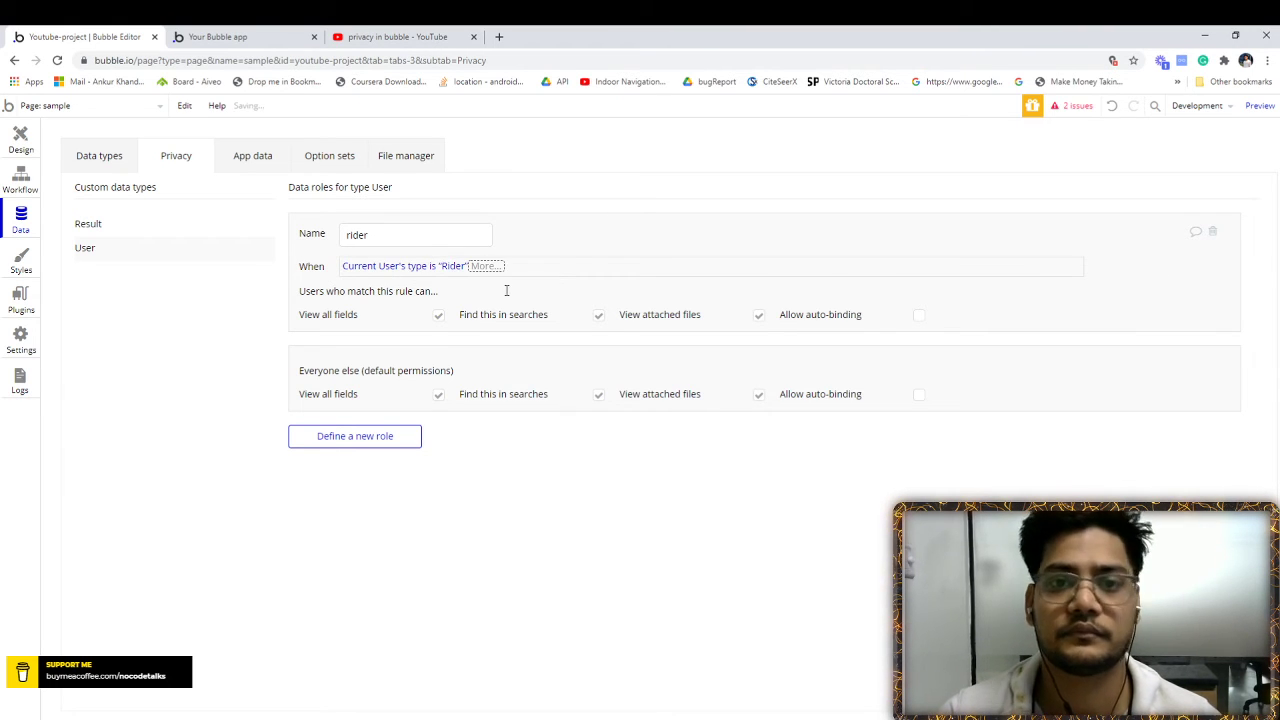
Turn off viewing all fields for the rider role and allow only Created Date, Modified Date and Slug
{"action": "left_click", "coordinate": [439, 316]}
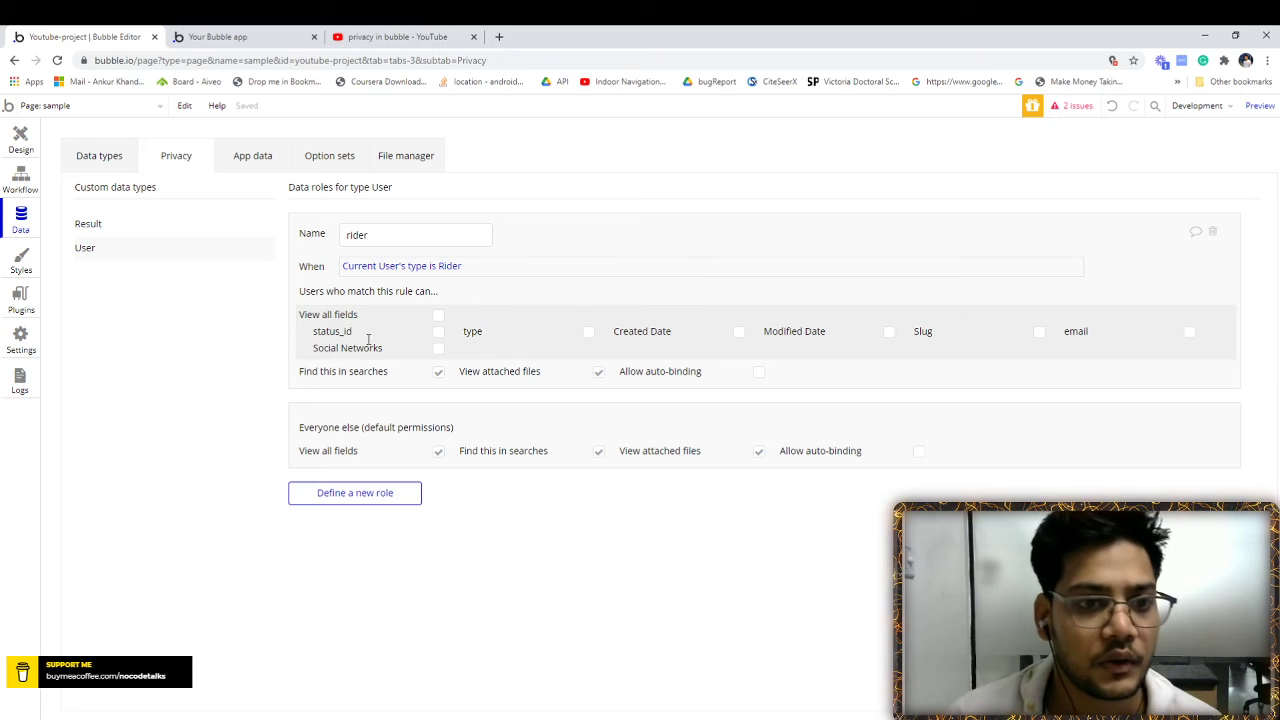
{"action": "left_click", "coordinate": [438, 332]}
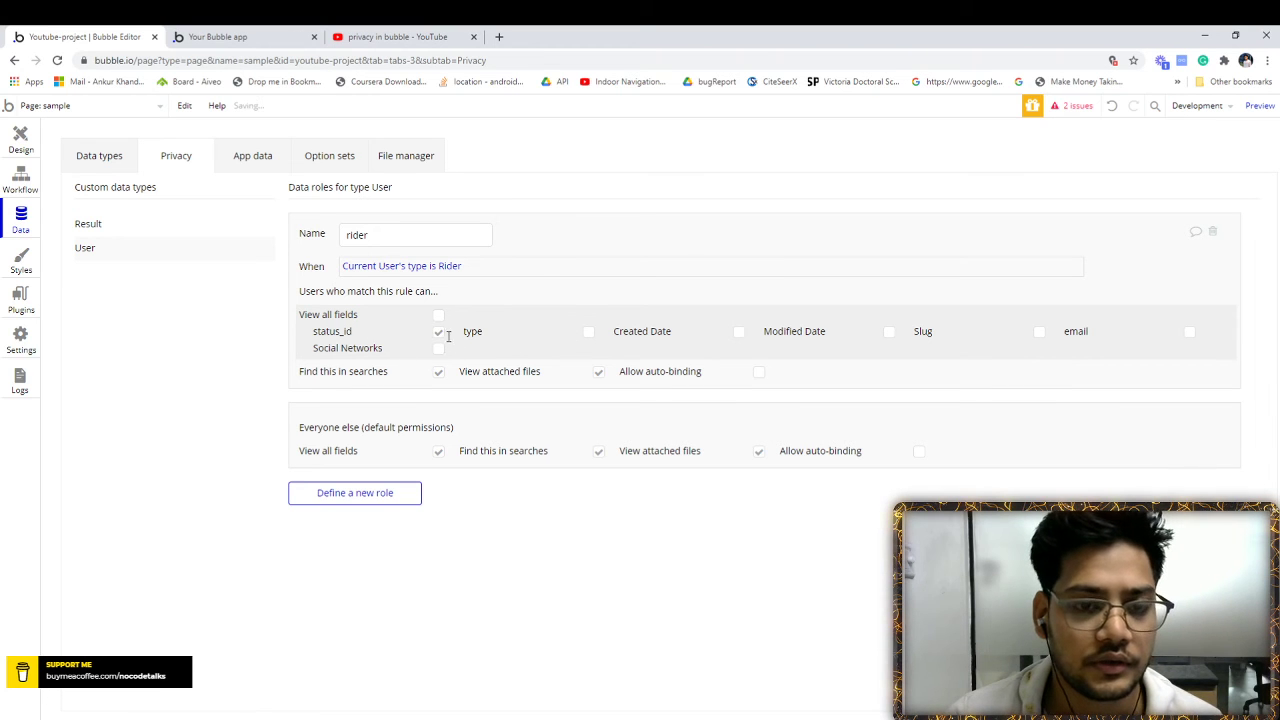
{"action": "left_click", "coordinate": [437, 333]}
{"action": "left_click", "coordinate": [738, 334]}
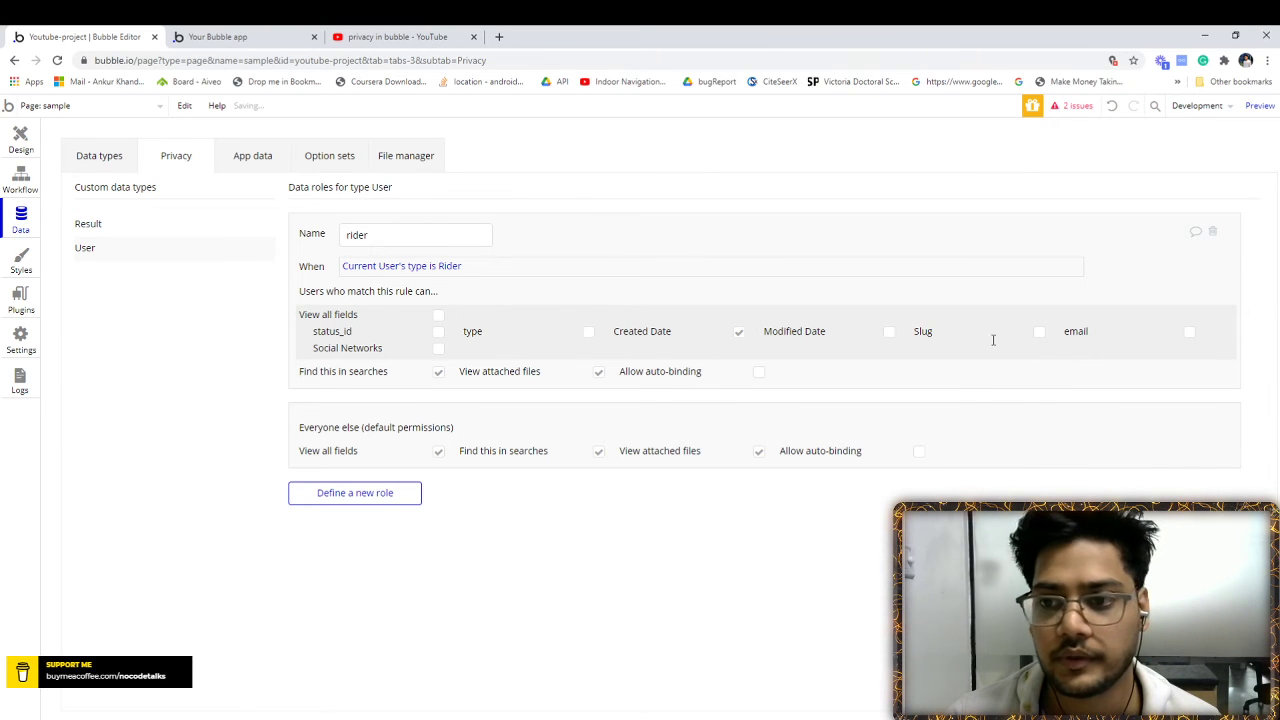
{"action": "left_click", "coordinate": [1039, 333]}
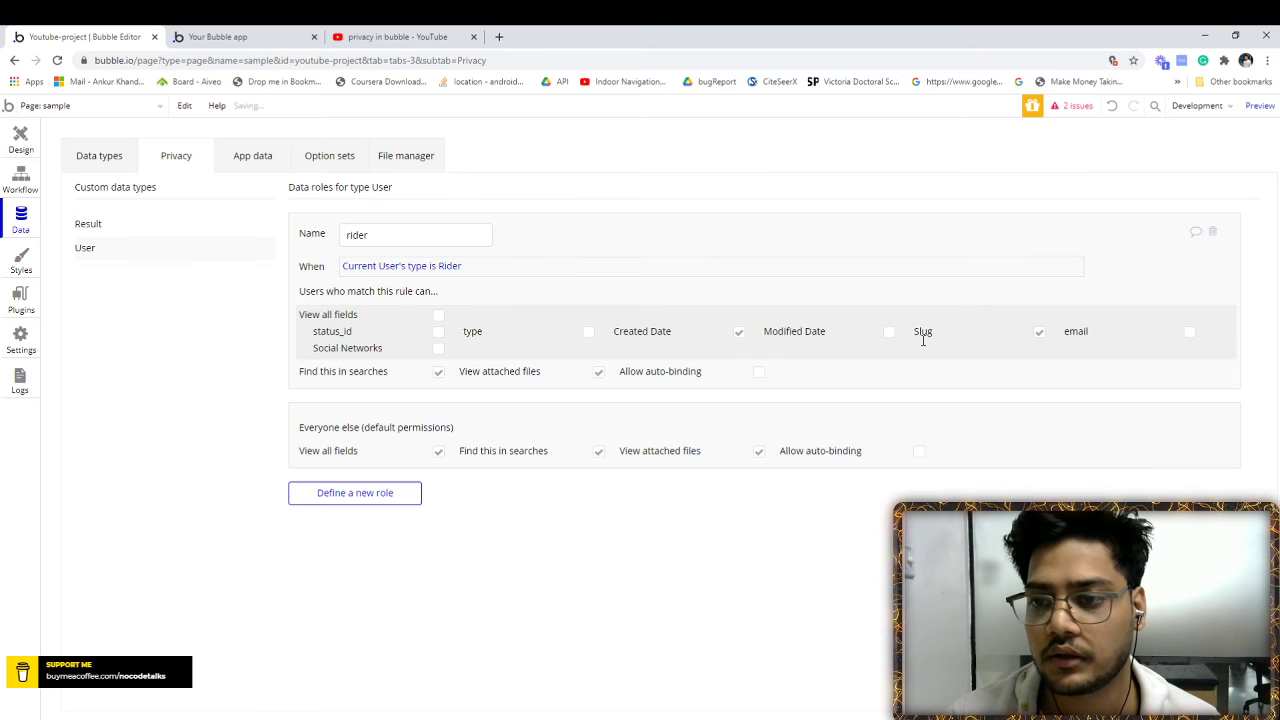
{"action": "left_click", "coordinate": [889, 332]}
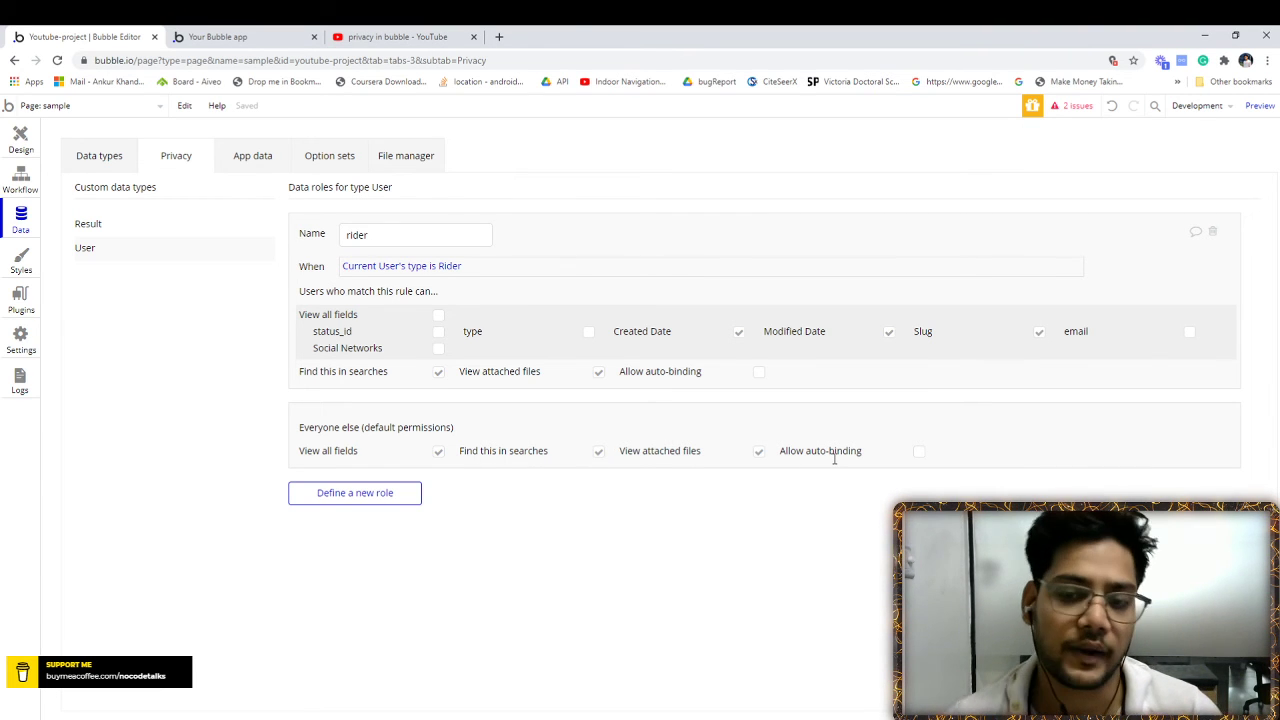
{"action": "left_click", "coordinate": [307, 491]}
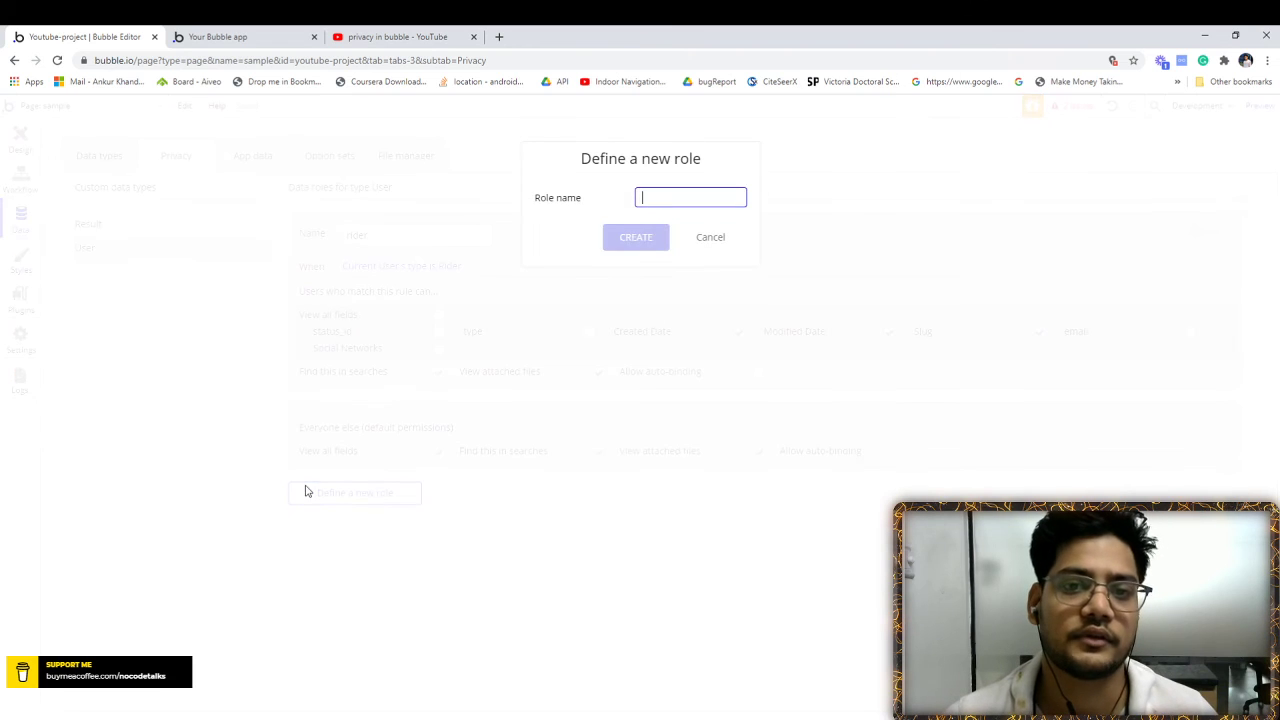
{"action": "left_click", "coordinate": [711, 241]}
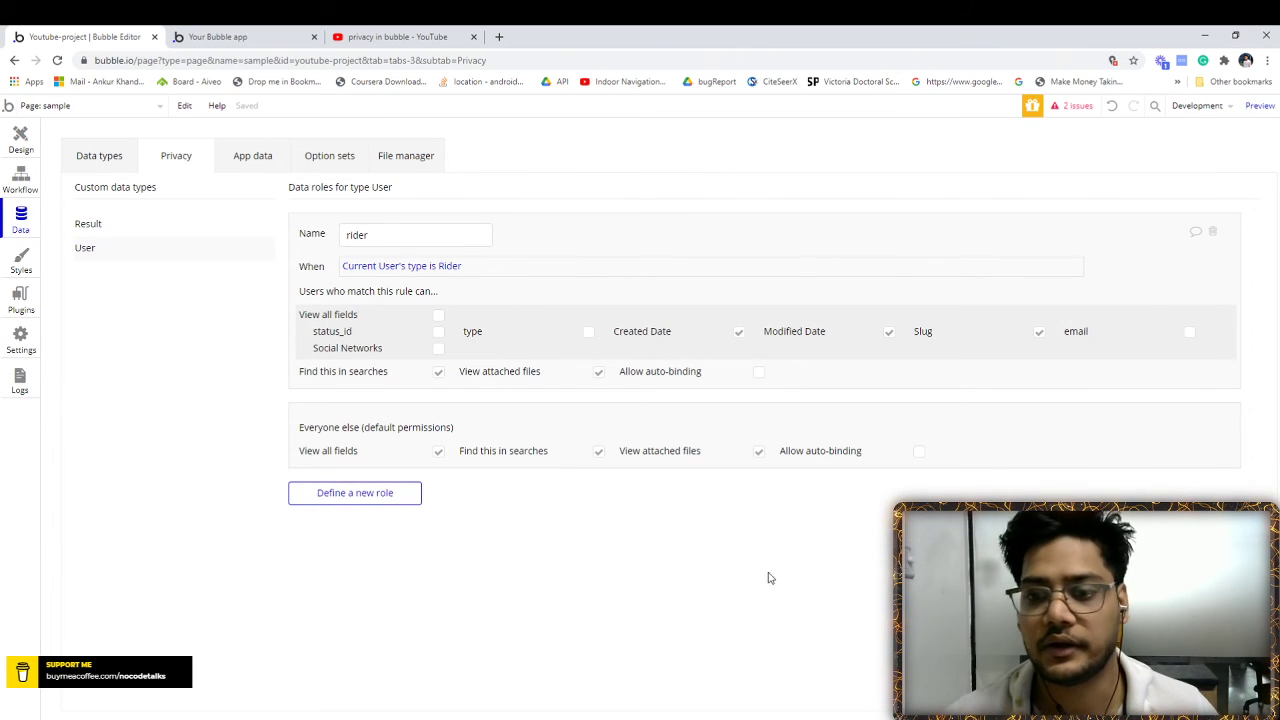
{"action": "left_click", "coordinate": [165, 225]}
{"action": "left_click", "coordinate": [137, 245]}
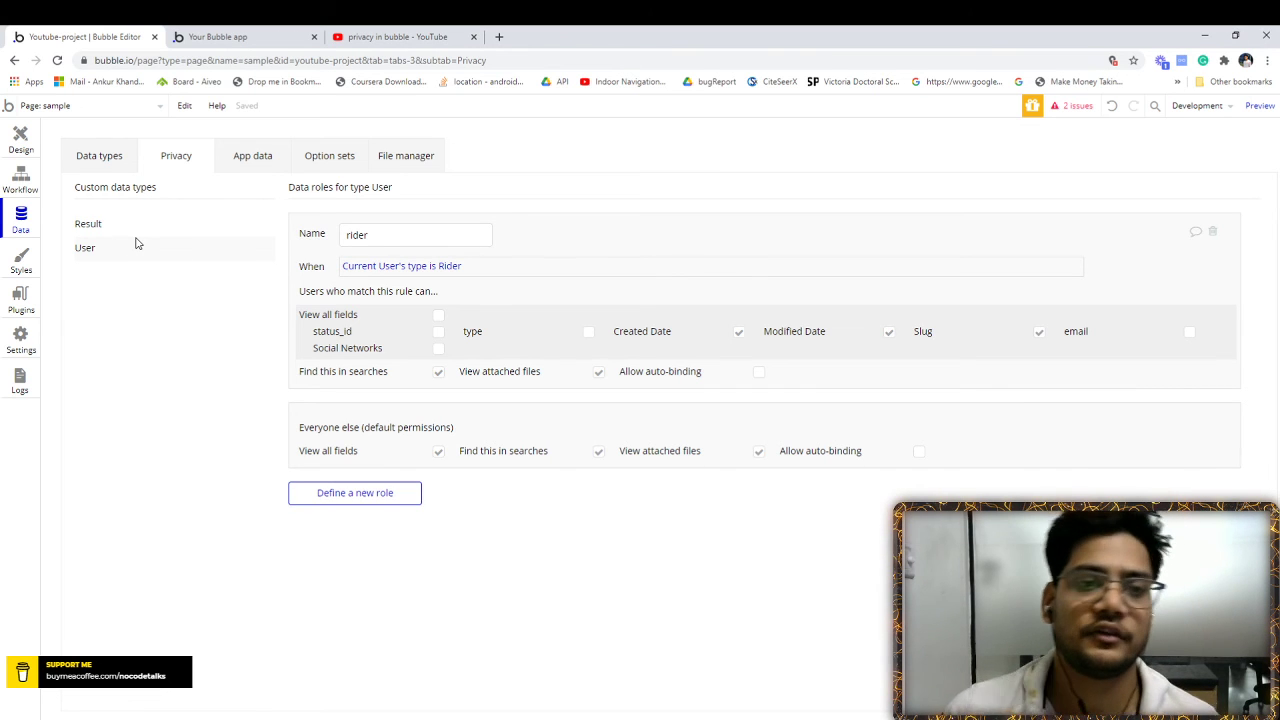